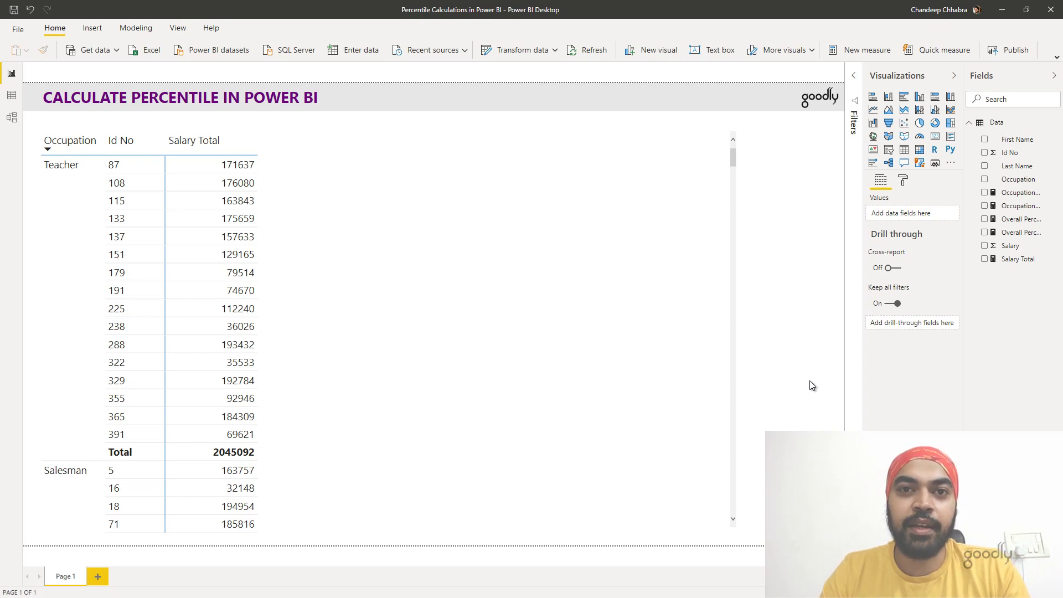
# - Switch to Data view to see the 400-row table of Id No, names, occupation and salary
pyautogui.click(6, 95)
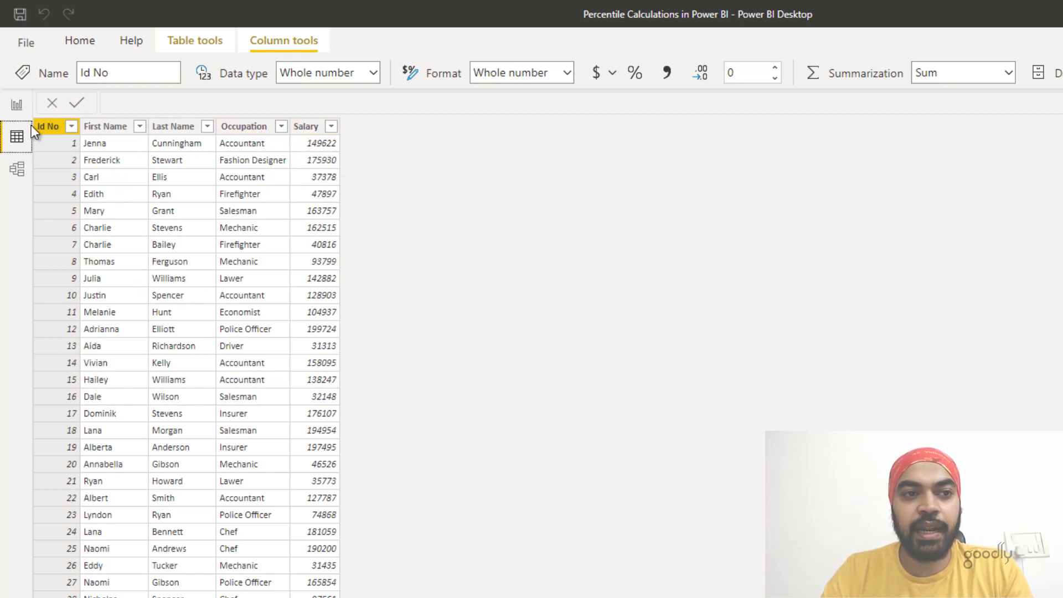
# - Switch back to Report view showing the Salary Total matrix by Occupation and Id No
pyautogui.click(17, 106)
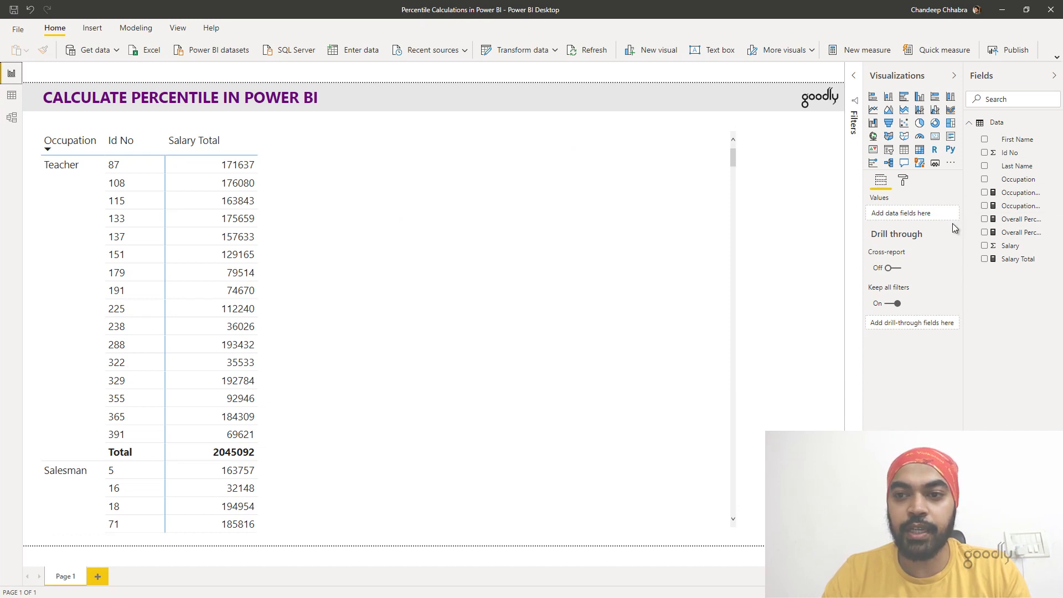
# - Widen the Fields pane and show the Occupation Percentile measure's DAX in the formula bar
pyautogui.moveTo(963, 224); pyautogui.dragTo(885, 227)
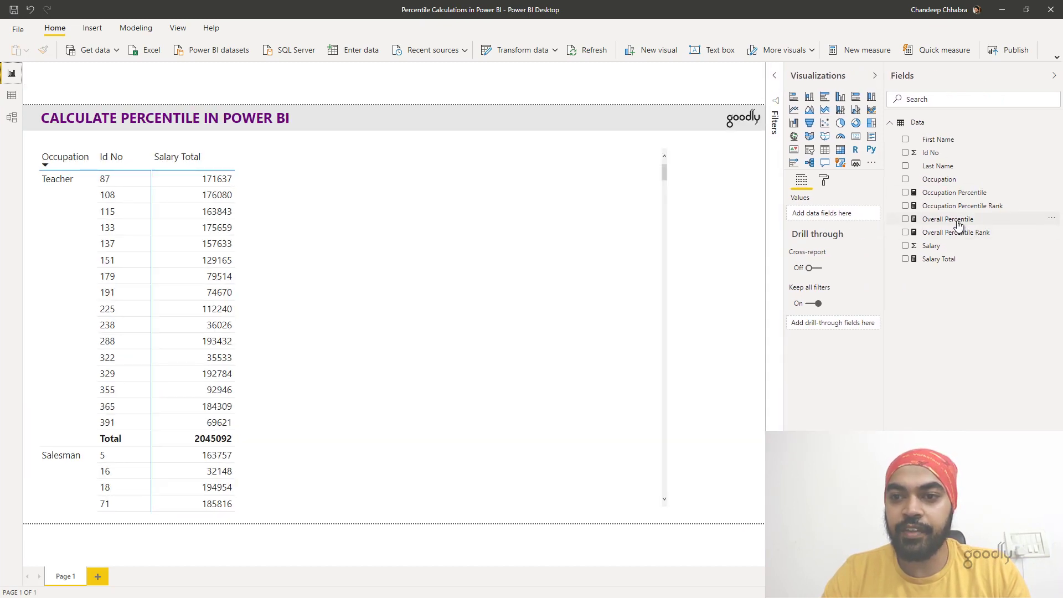
pyautogui.click(948, 193)
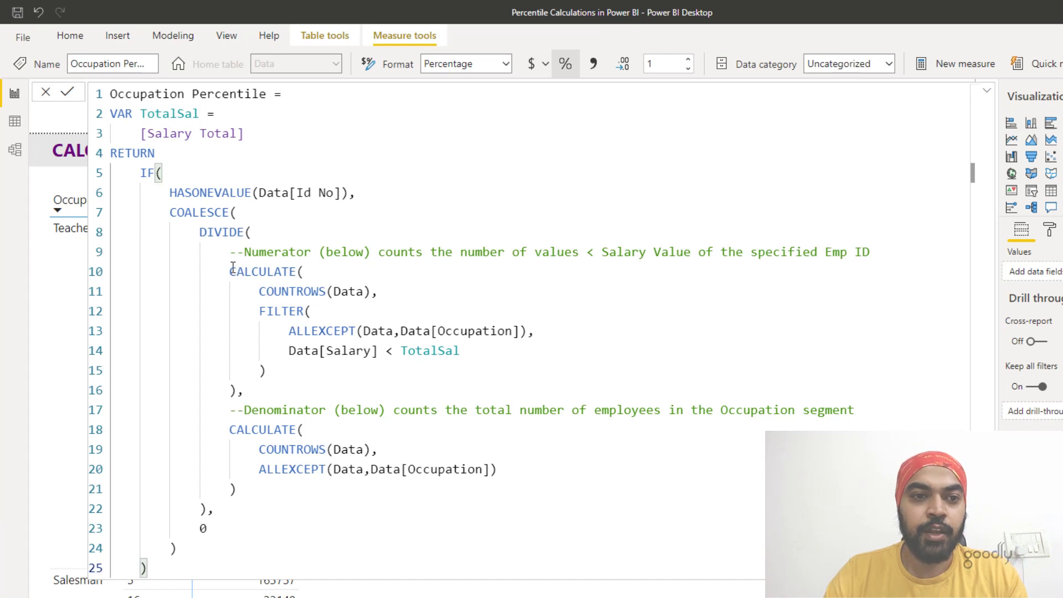
pyautogui.moveTo(206, 233); pyautogui.dragTo(237, 232)
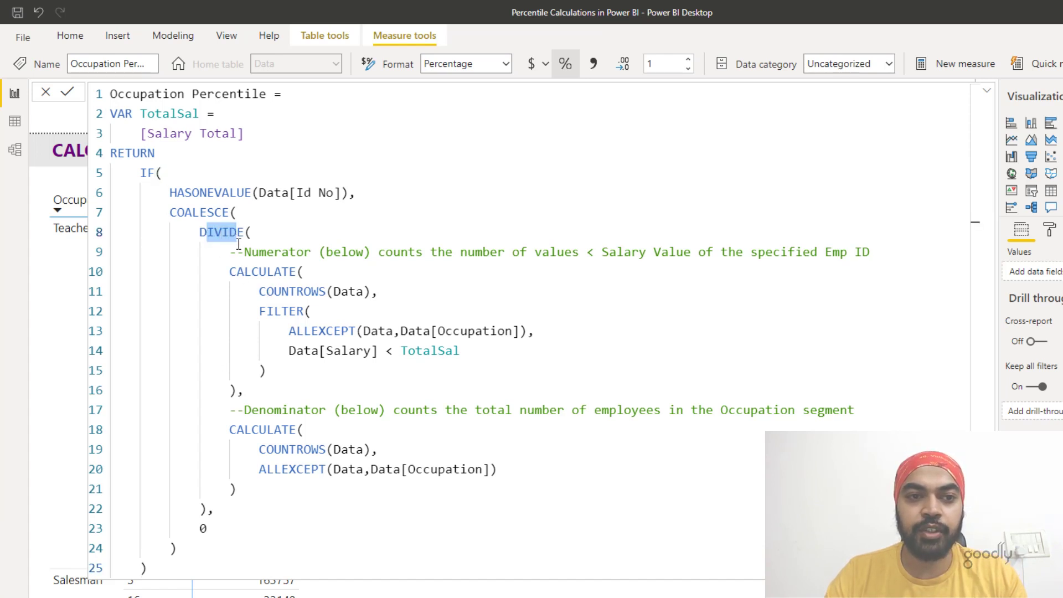
pyautogui.moveTo(230, 271); pyautogui.dragTo(240, 392)
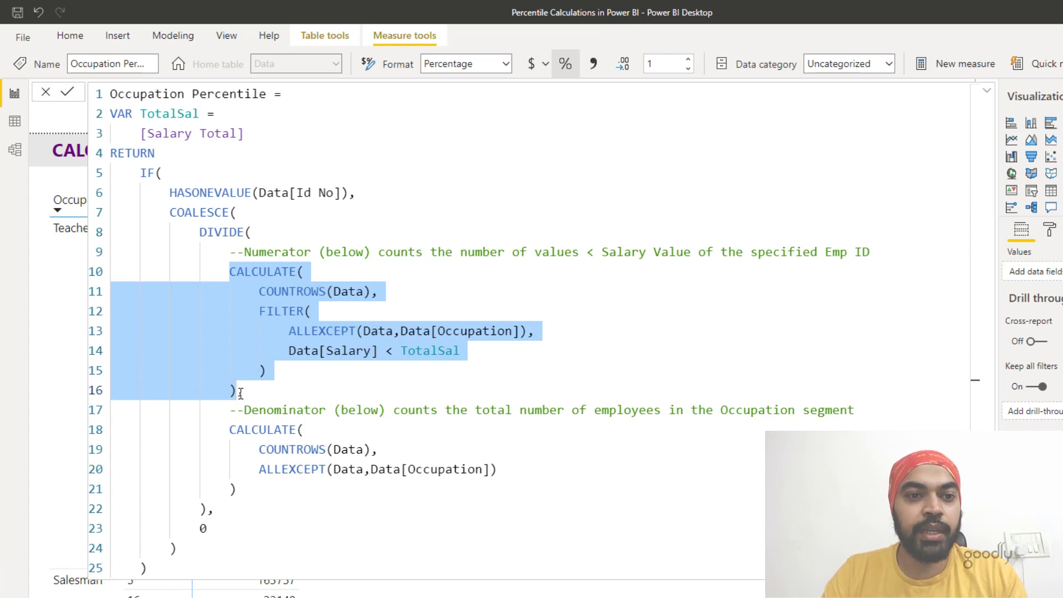
pyautogui.click(355, 291)
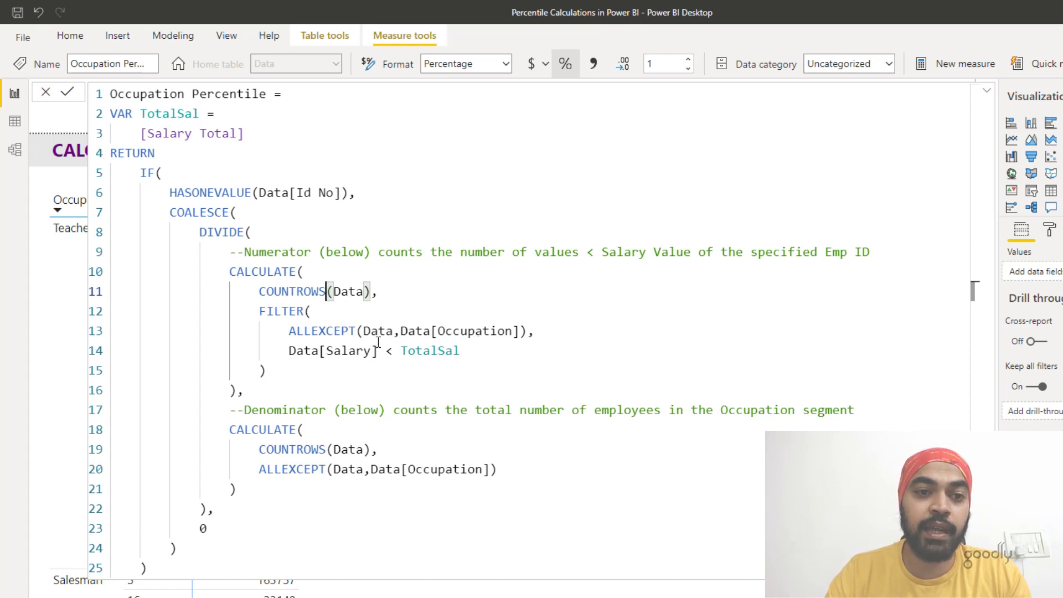
pyautogui.click(460, 331)
pyautogui.moveTo(460, 331); pyautogui.dragTo(506, 331)
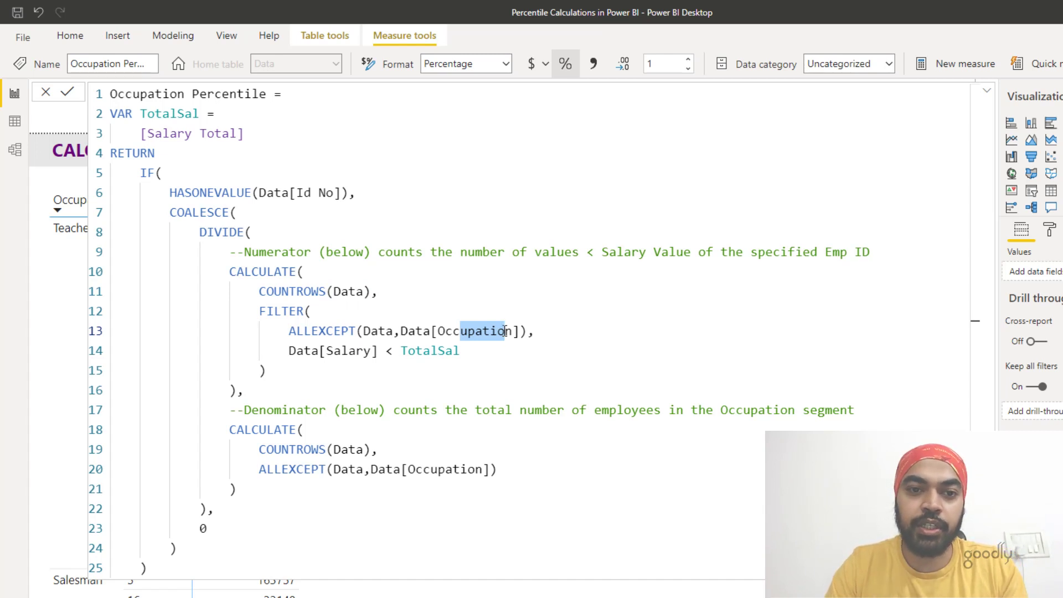
pyautogui.click(304, 330)
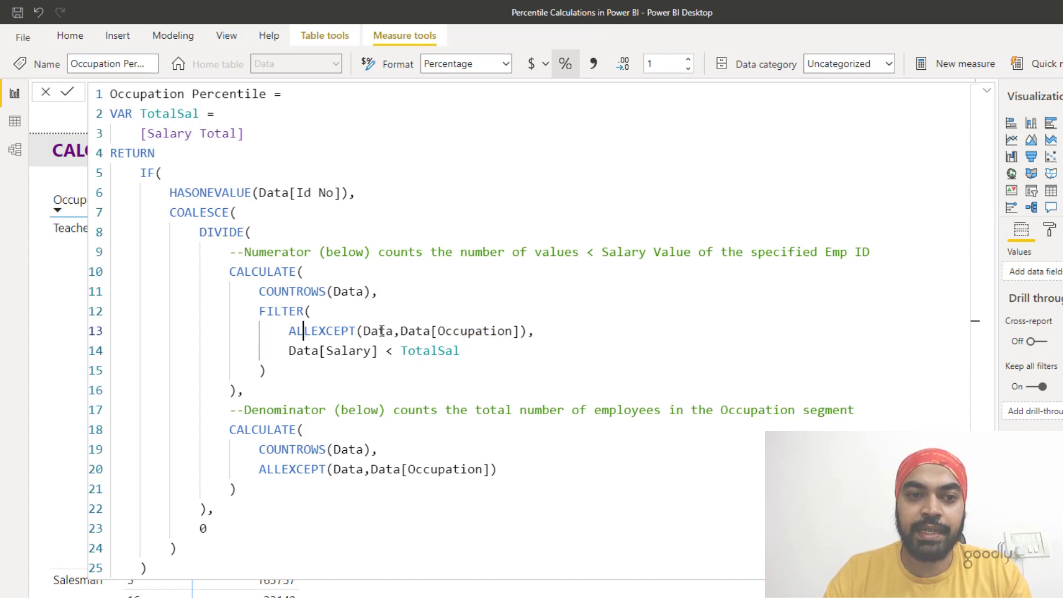
pyautogui.moveTo(381, 330); pyautogui.dragTo(474, 331)
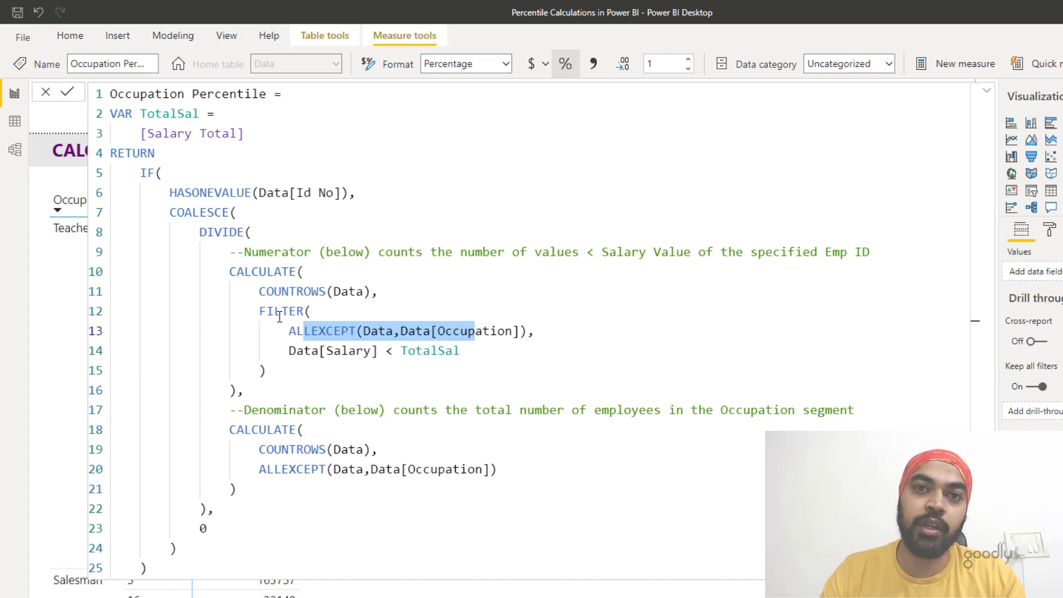
pyautogui.click(311, 353)
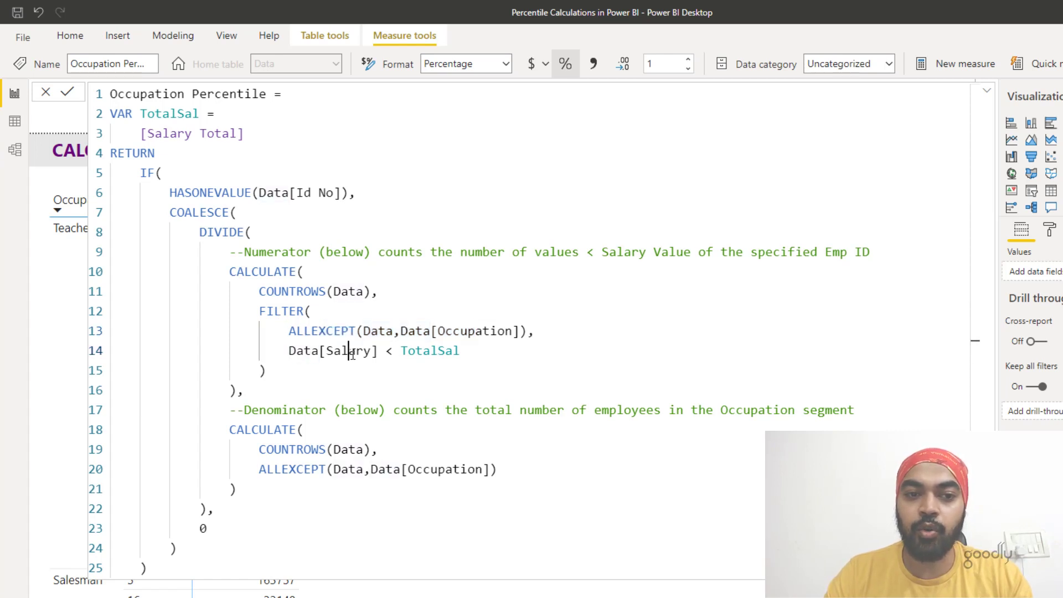
pyautogui.moveTo(349, 352); pyautogui.dragTo(304, 354)
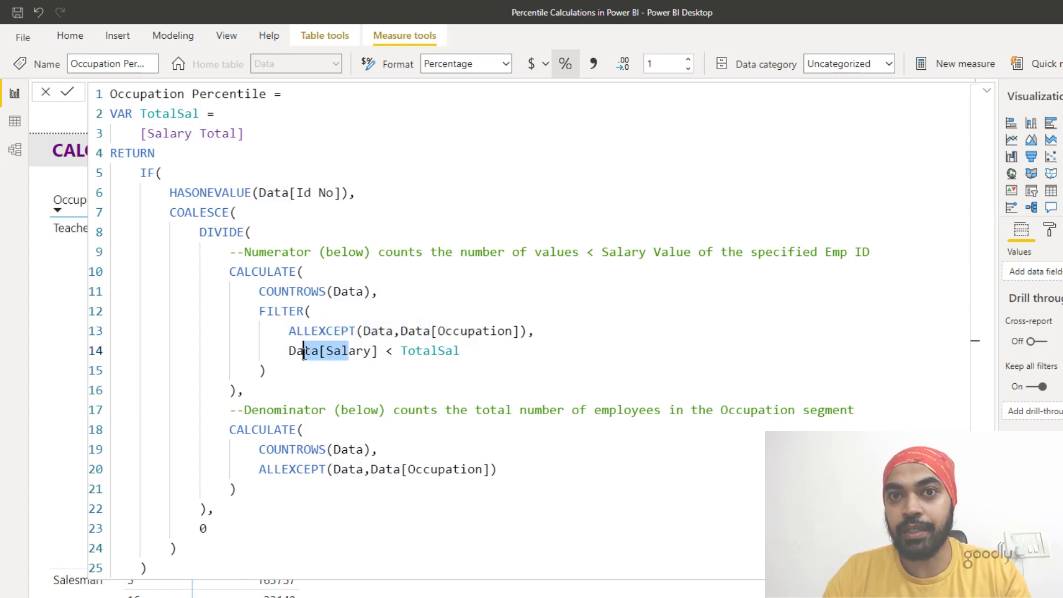
pyautogui.click(333, 353)
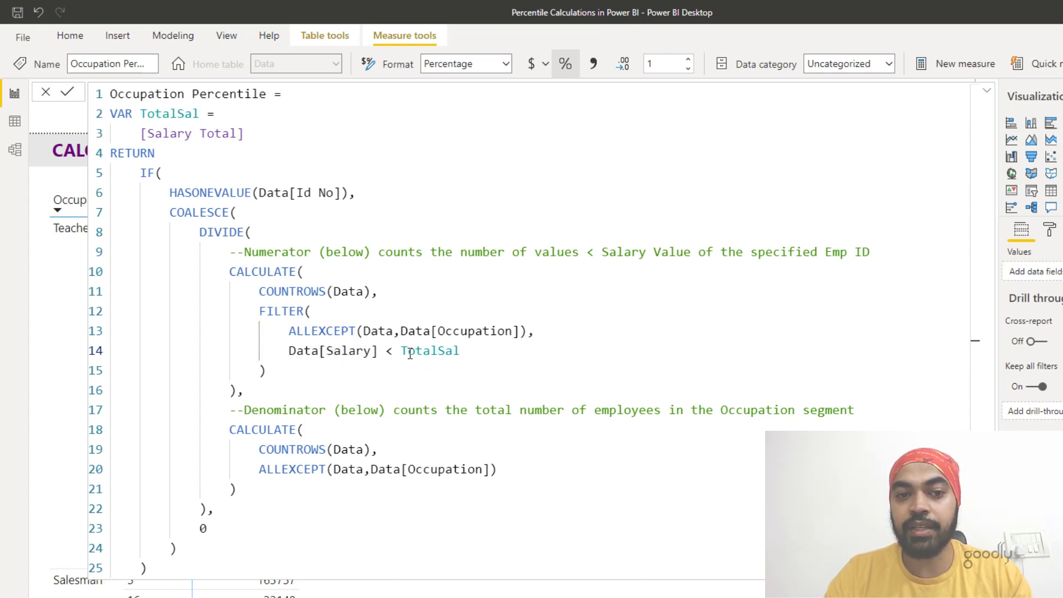
pyautogui.moveTo(409, 353); pyautogui.dragTo(458, 354)
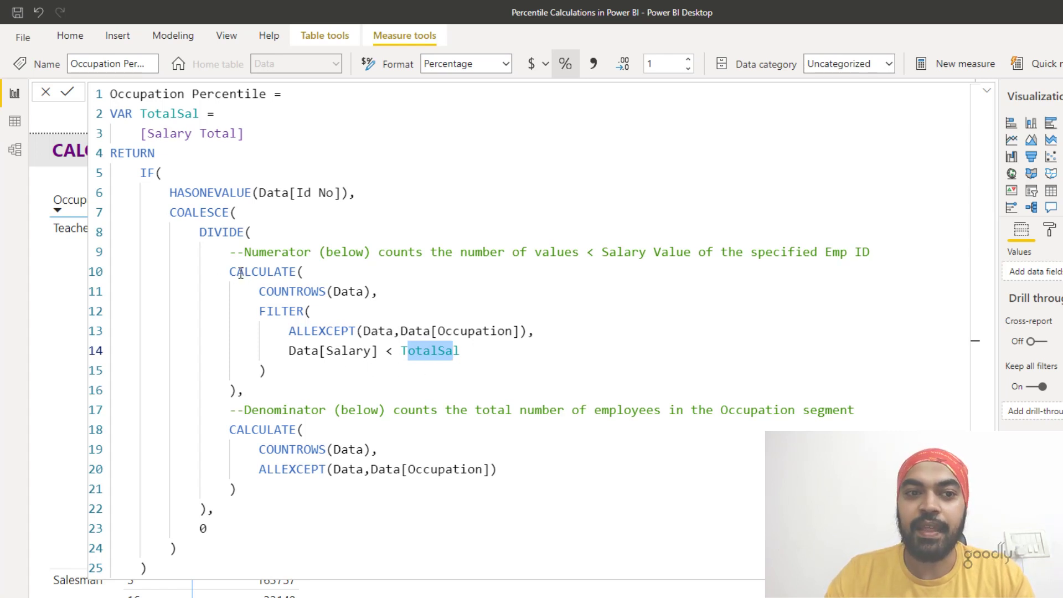
pyautogui.moveTo(230, 271); pyautogui.dragTo(237, 390)
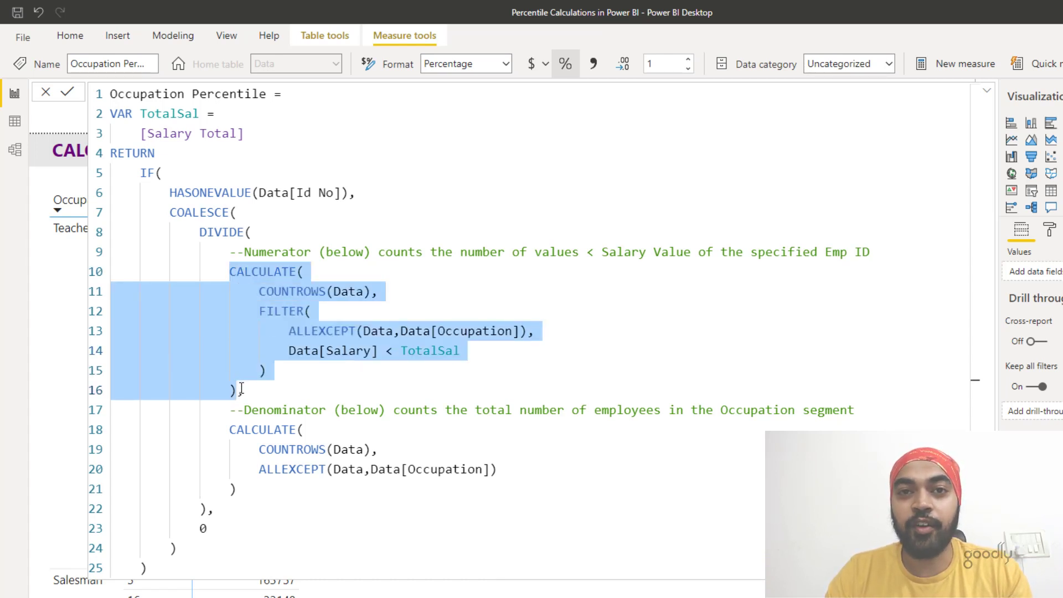
pyautogui.moveTo(302, 450); pyautogui.dragTo(456, 471)
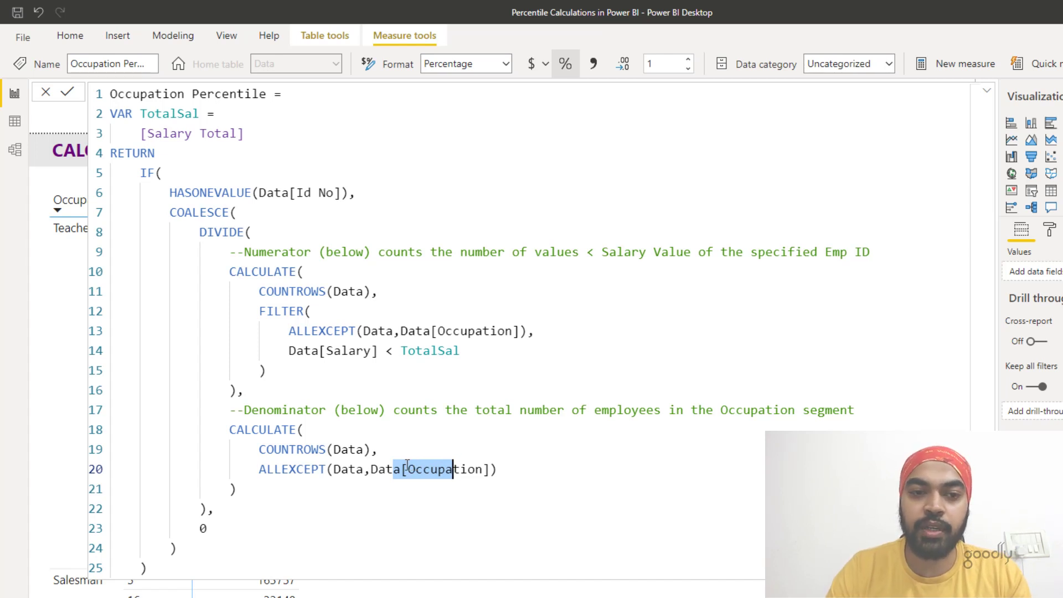
# - Walk through the Occupation Percentile formula's COUNTROWS denominator, DIVIDE, COALESCE fallback 0 and HASONEVALUE condition
pyautogui.click(297, 446)
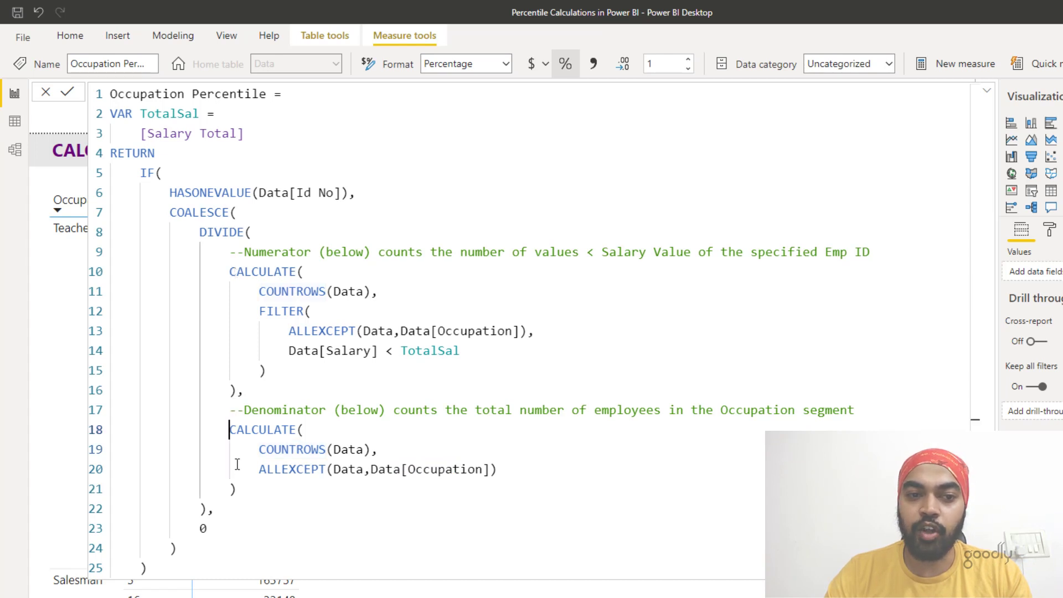
pyautogui.moveTo(231, 431); pyautogui.dragTo(238, 491)
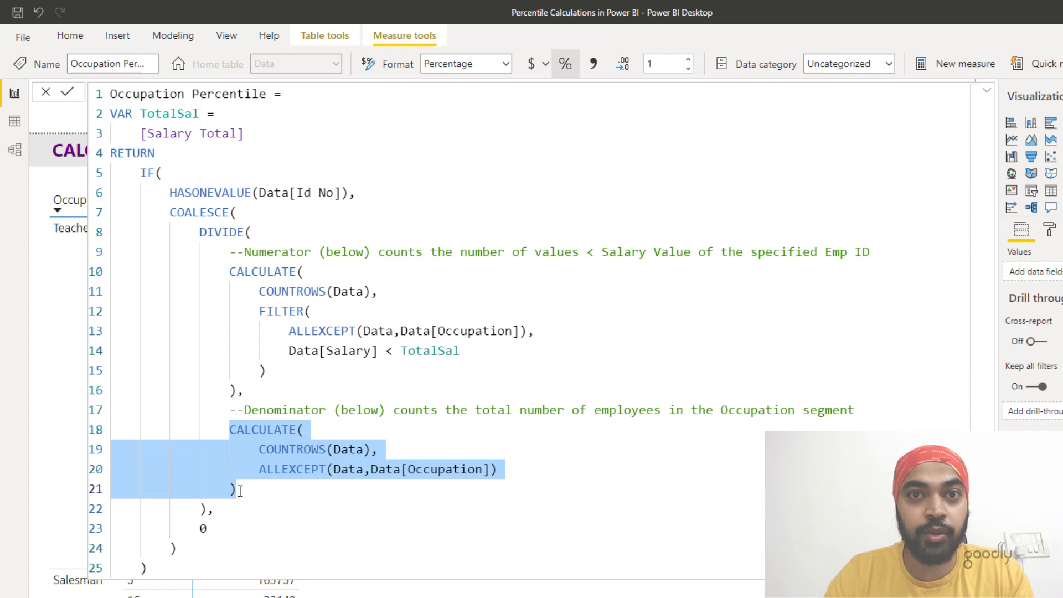
pyautogui.moveTo(178, 217); pyautogui.dragTo(217, 216)
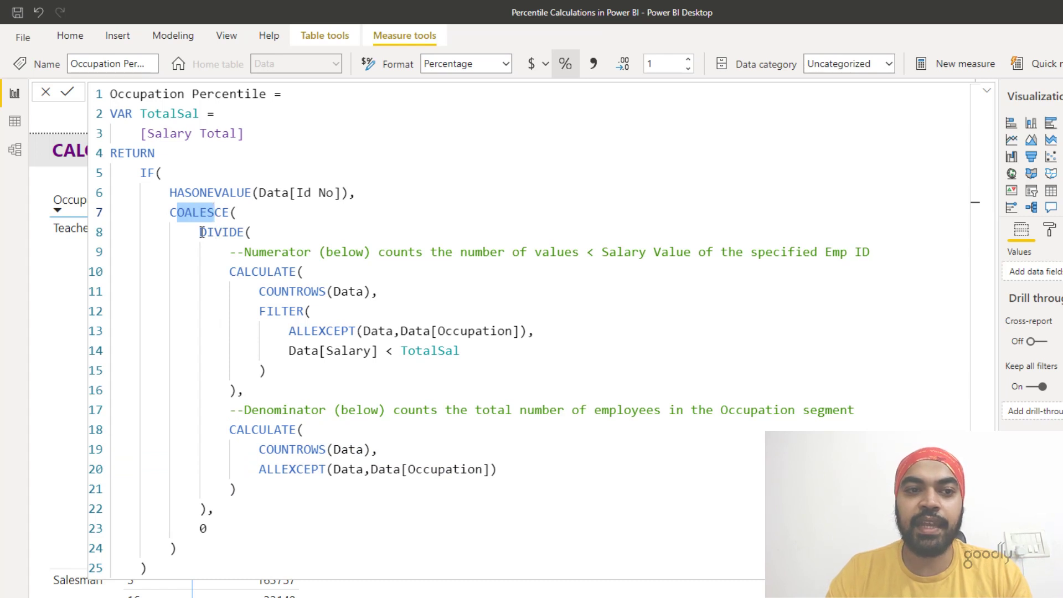
pyautogui.moveTo(199, 232); pyautogui.dragTo(243, 498)
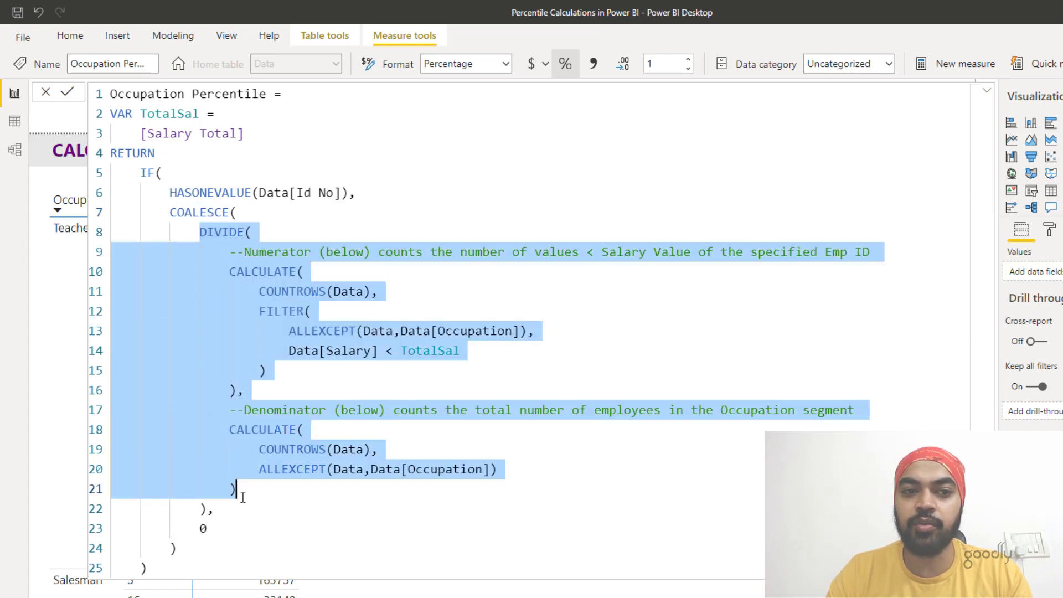
pyautogui.doubleClick(204, 528)
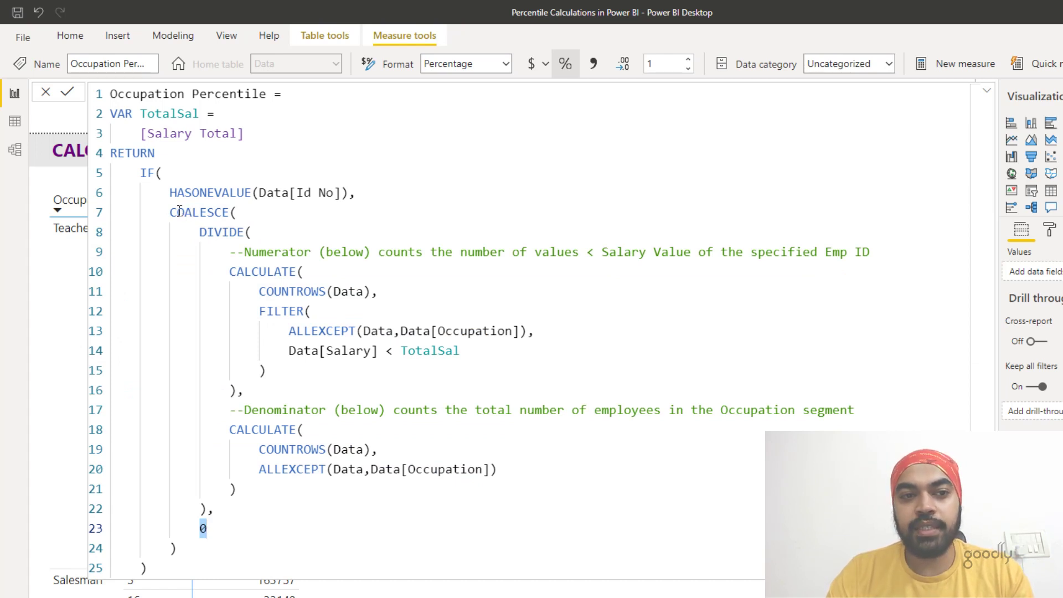
pyautogui.moveTo(177, 215); pyautogui.dragTo(205, 529)
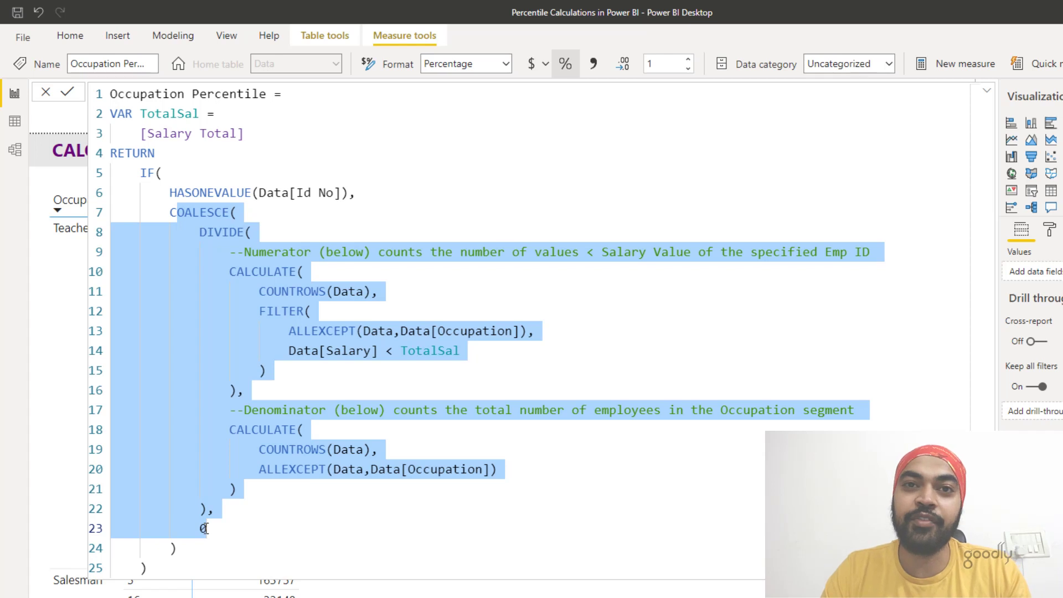
pyautogui.moveTo(207, 192); pyautogui.dragTo(321, 191)
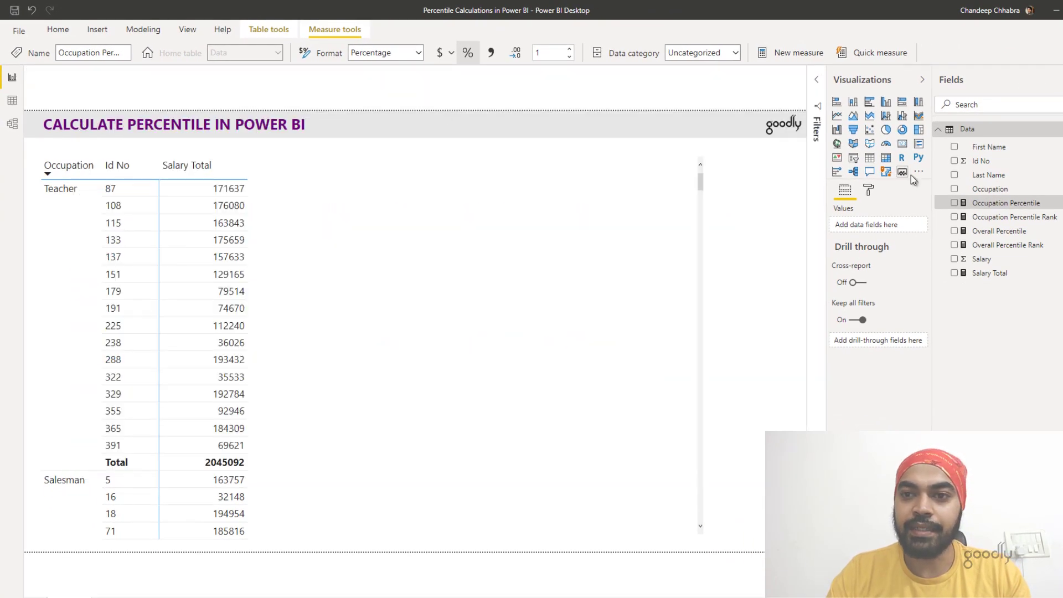
# - Add Occupation Percentile as a column in the salary matrix
pyautogui.moveTo(984, 204); pyautogui.dragTo(437, 332)
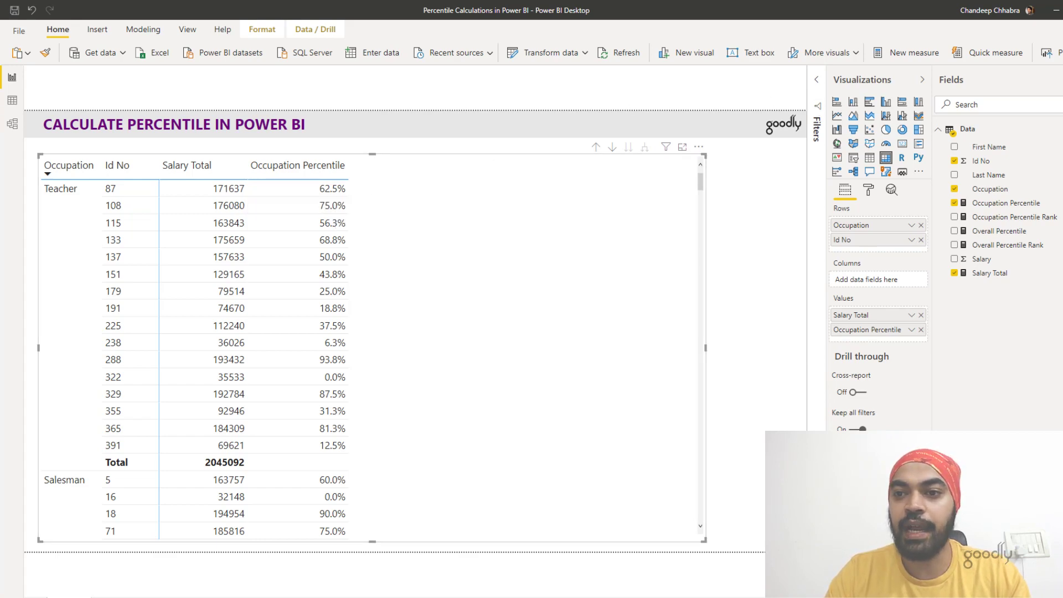
# - Show the Occupation Percentile Rank measure's DAX formula
pyautogui.click(1030, 216)
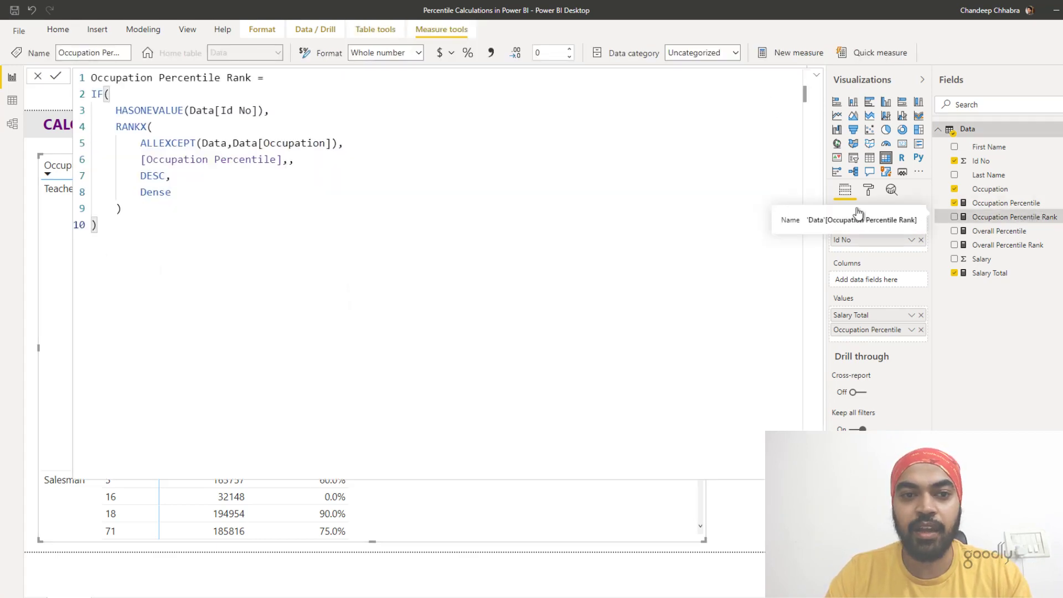
# - Review the rank formula's HASONEVALUE check on Id No and the ranked [Occupation Percentile] reference
pyautogui.click(619, 189)
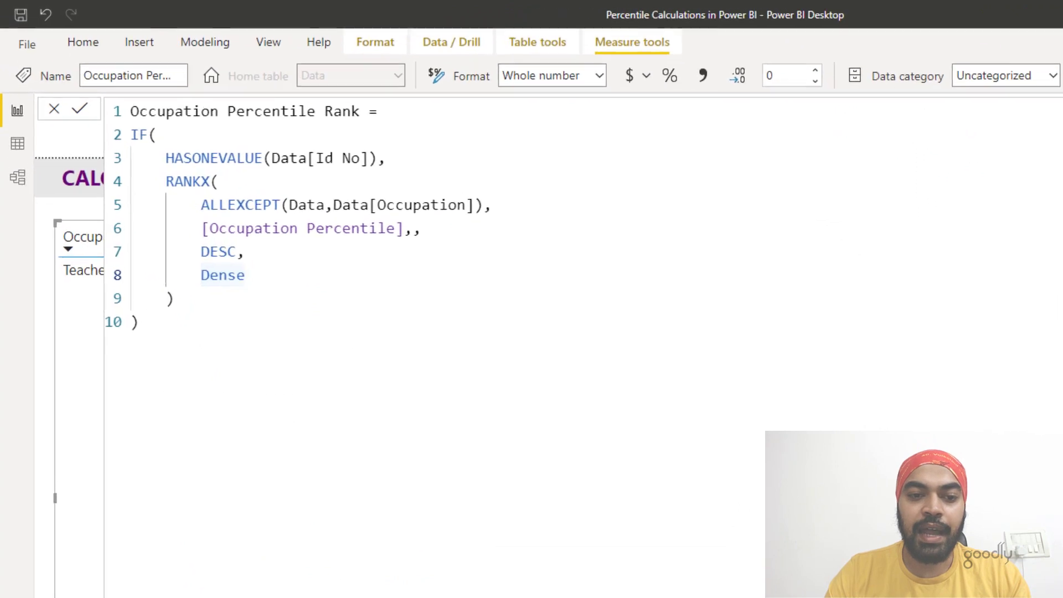
pyautogui.click(581, 593)
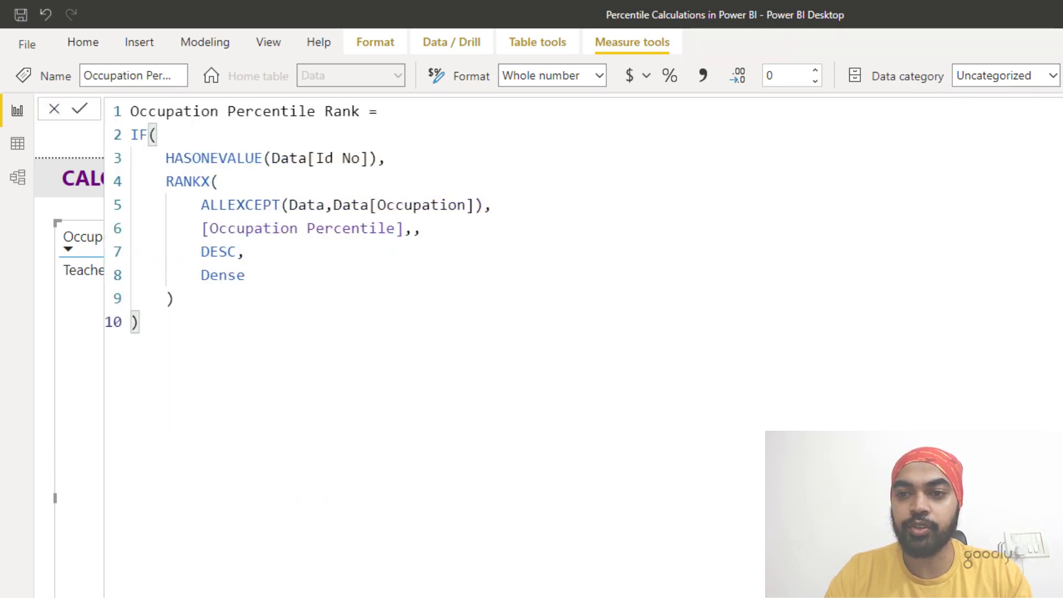
pyautogui.click(200, 157)
pyautogui.moveTo(235, 155); pyautogui.dragTo(335, 154)
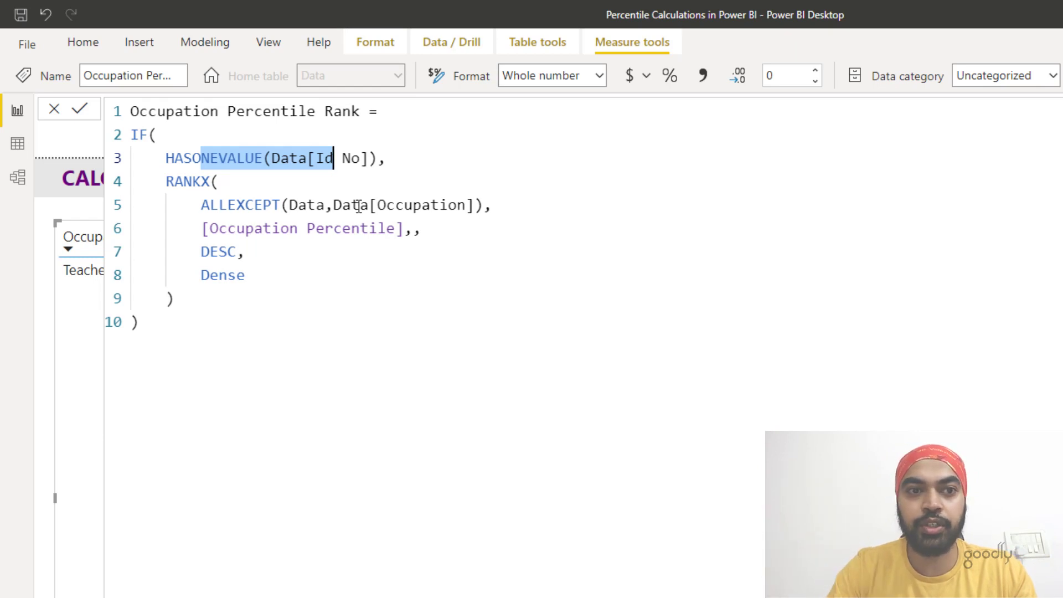
pyautogui.moveTo(245, 228); pyautogui.dragTo(360, 228)
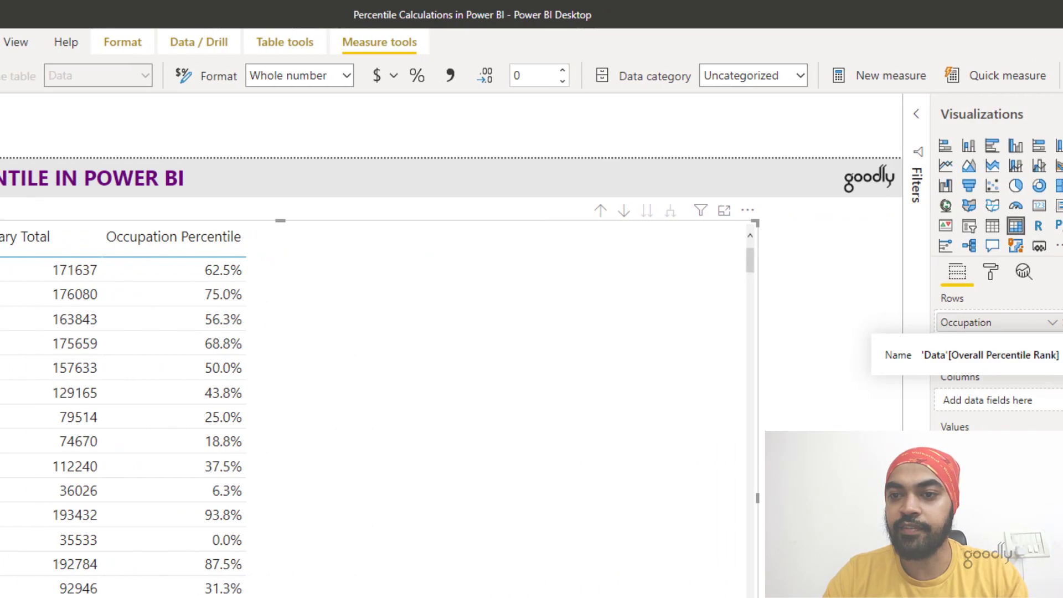
pyautogui.click(902, 335)
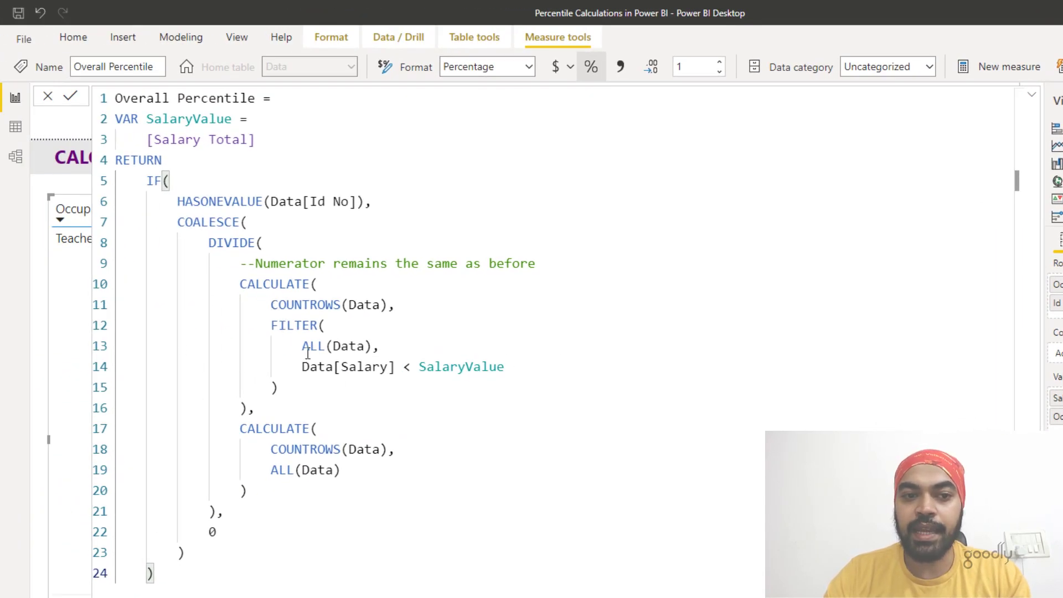
pyautogui.moveTo(309, 353); pyautogui.dragTo(355, 353)
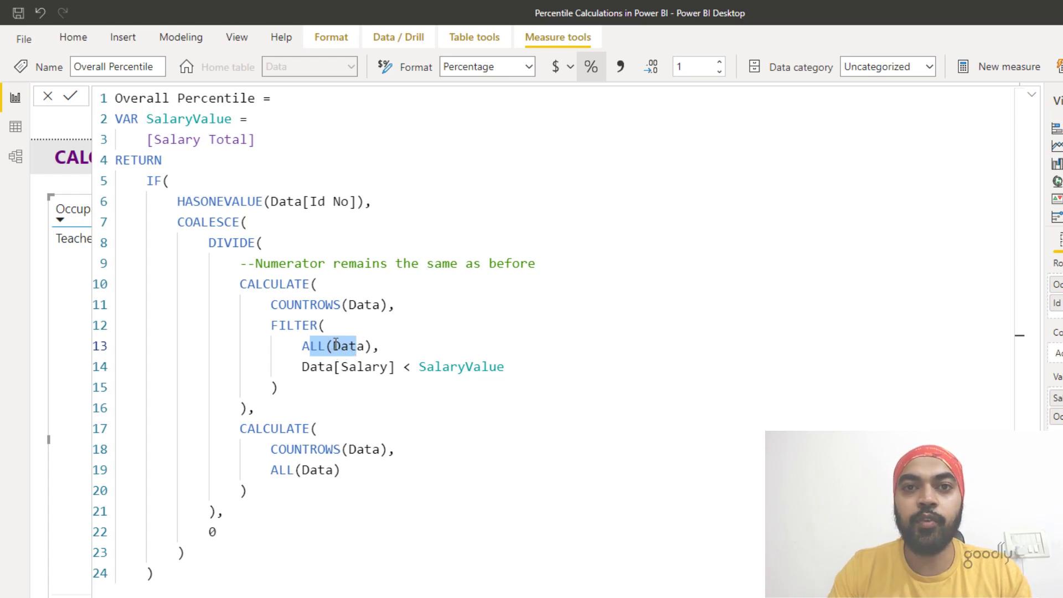
pyautogui.moveTo(309, 369); pyautogui.dragTo(486, 366)
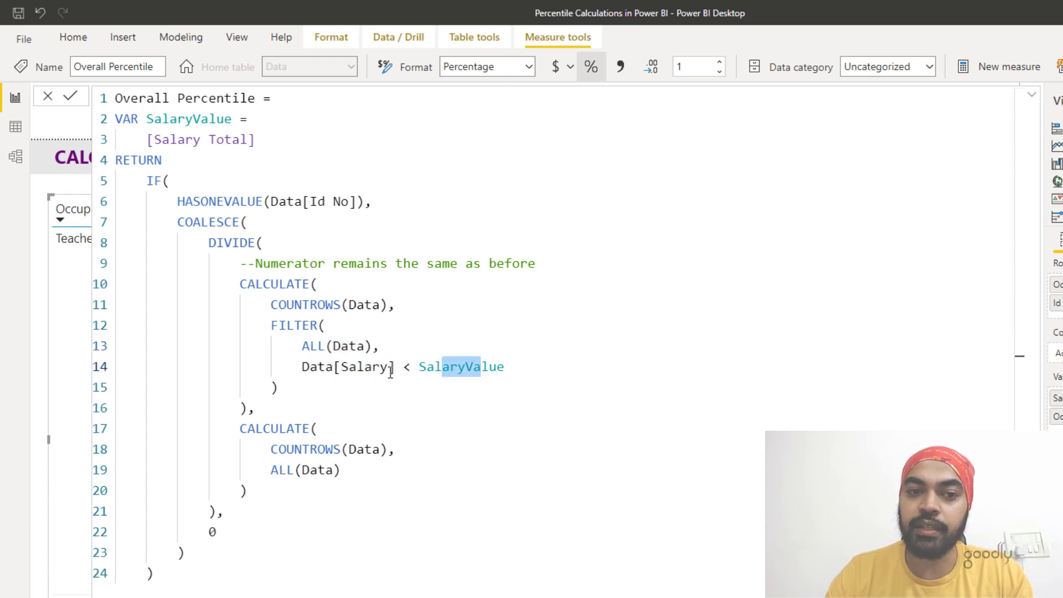
pyautogui.moveTo(388, 368); pyautogui.dragTo(303, 371)
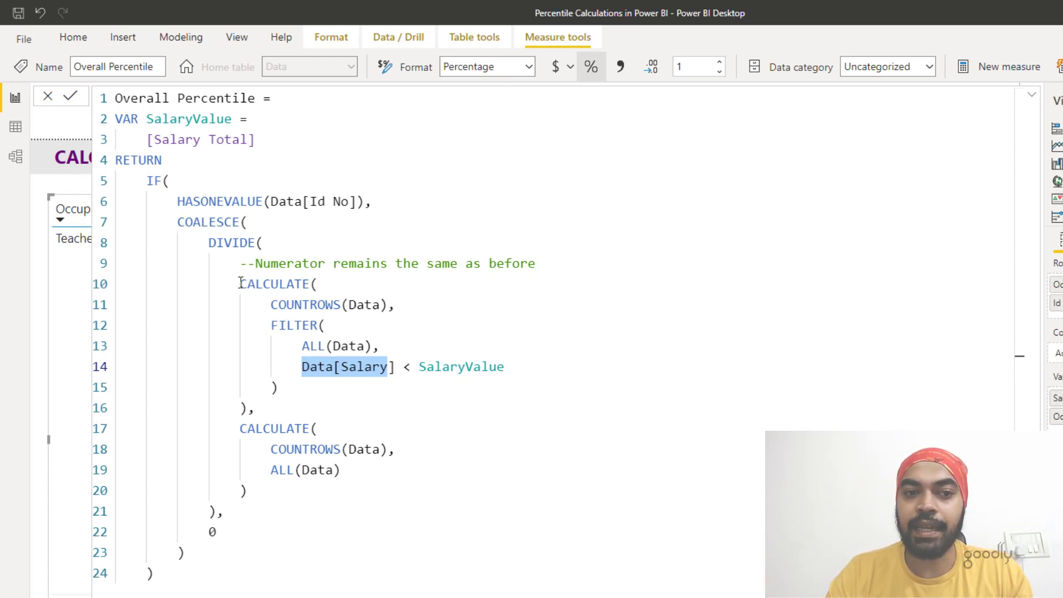
pyautogui.moveTo(239, 284); pyautogui.dragTo(247, 409)
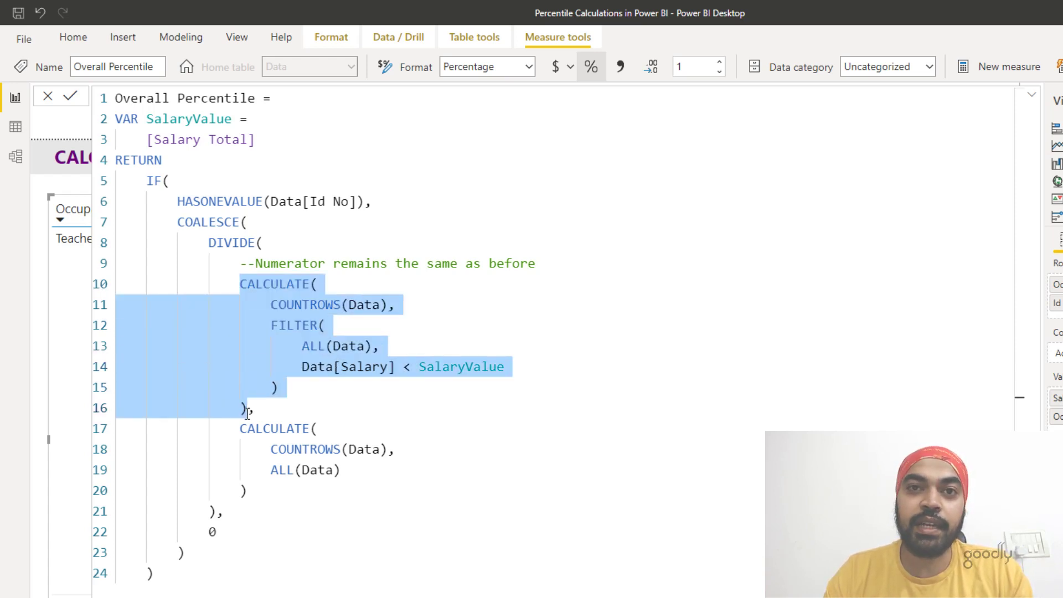
pyautogui.moveTo(239, 429); pyautogui.dragTo(241, 497)
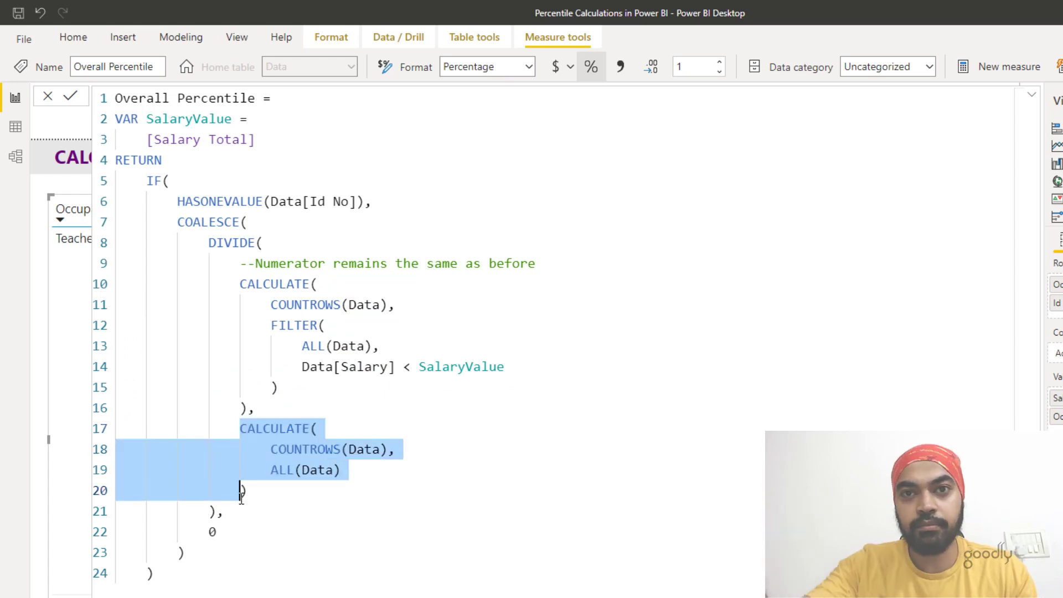
pyautogui.click(318, 476)
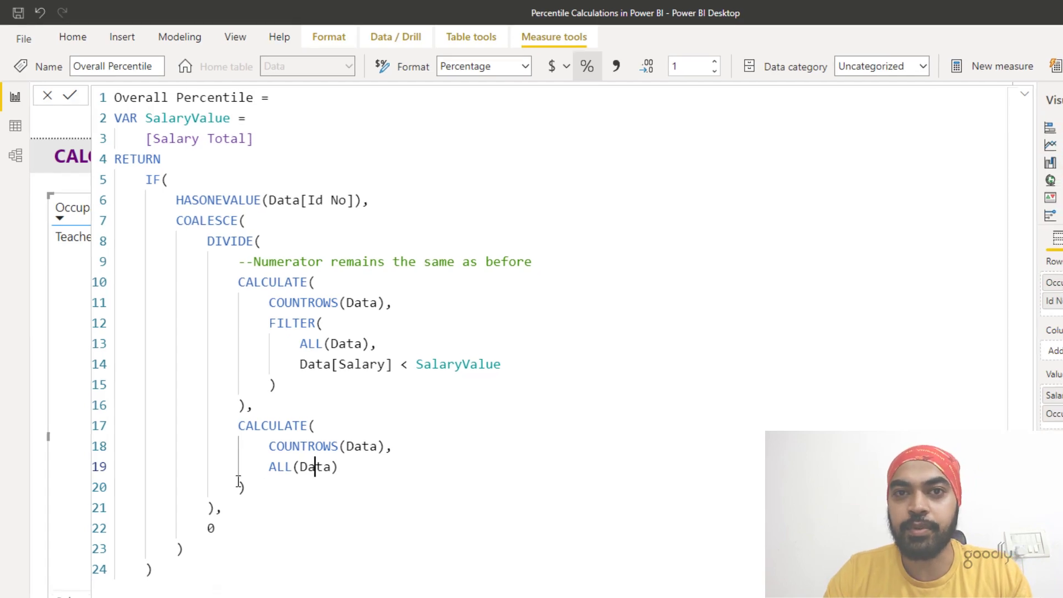
pyautogui.click(682, 383)
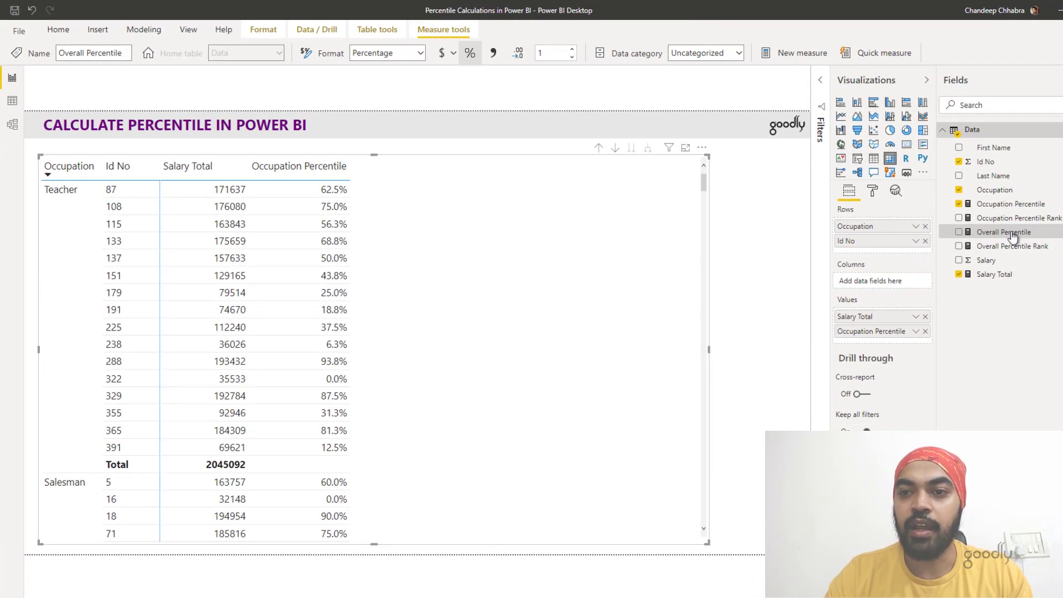
# - Add Overall Percentile as a column in the salary matrix
pyautogui.moveTo(1020, 233); pyautogui.dragTo(472, 244)
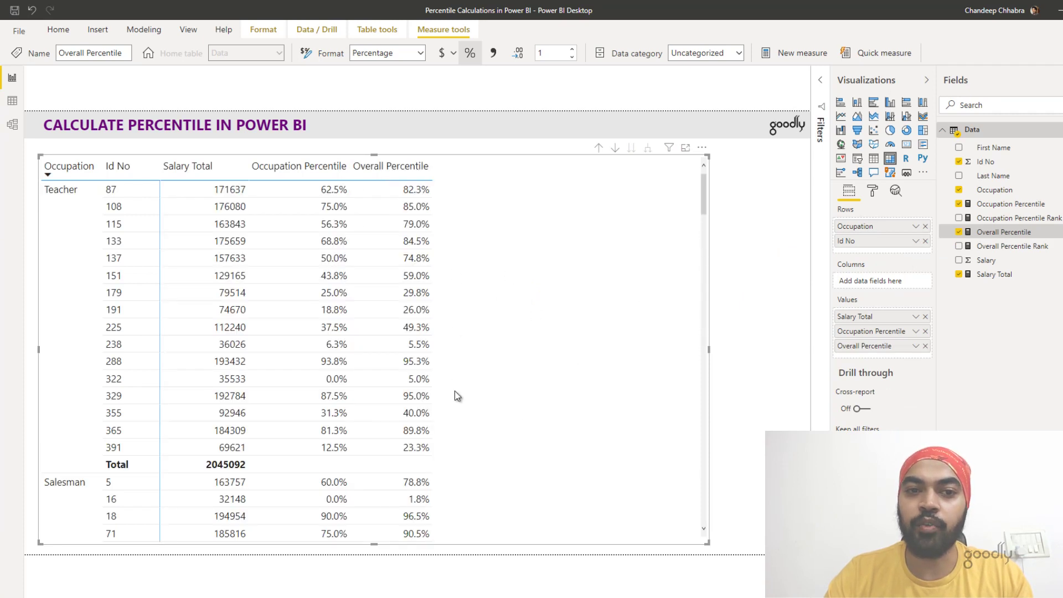
pyautogui.scroll(-6, 454, 391)
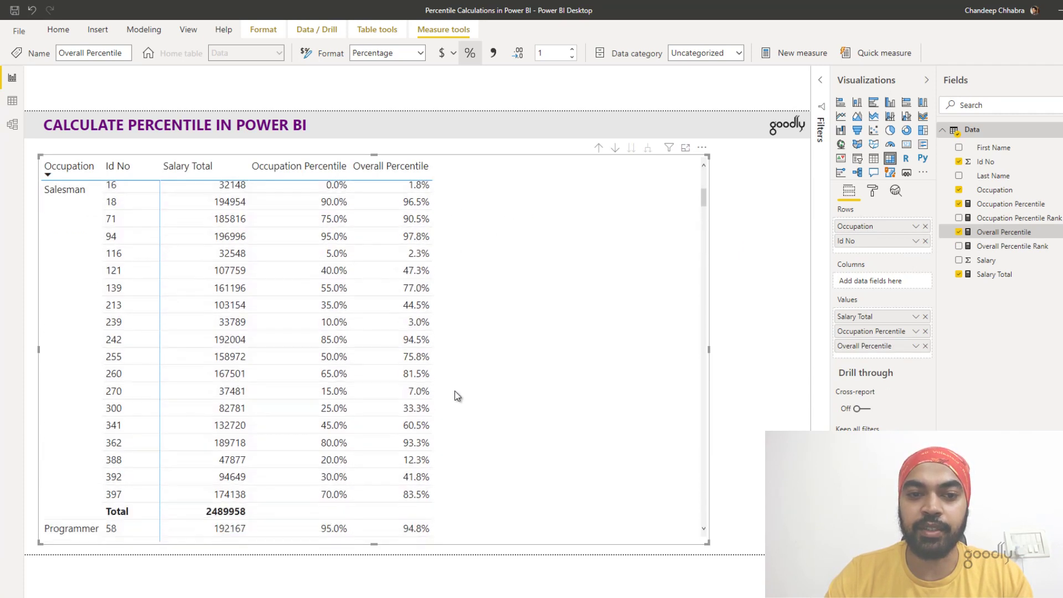
pyautogui.scroll(6, 454, 391)
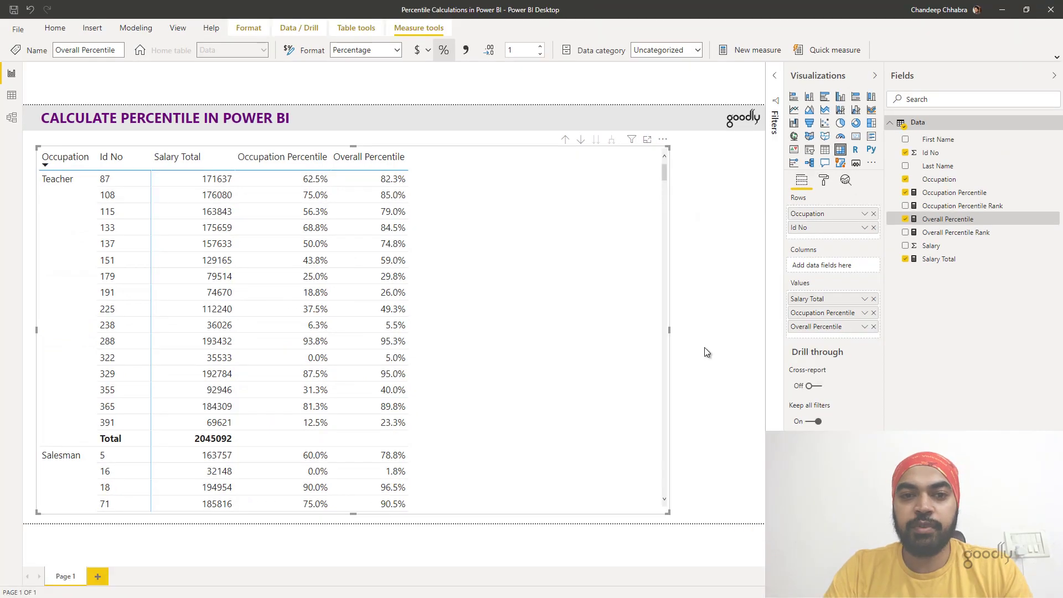
pyautogui.click(707, 352)
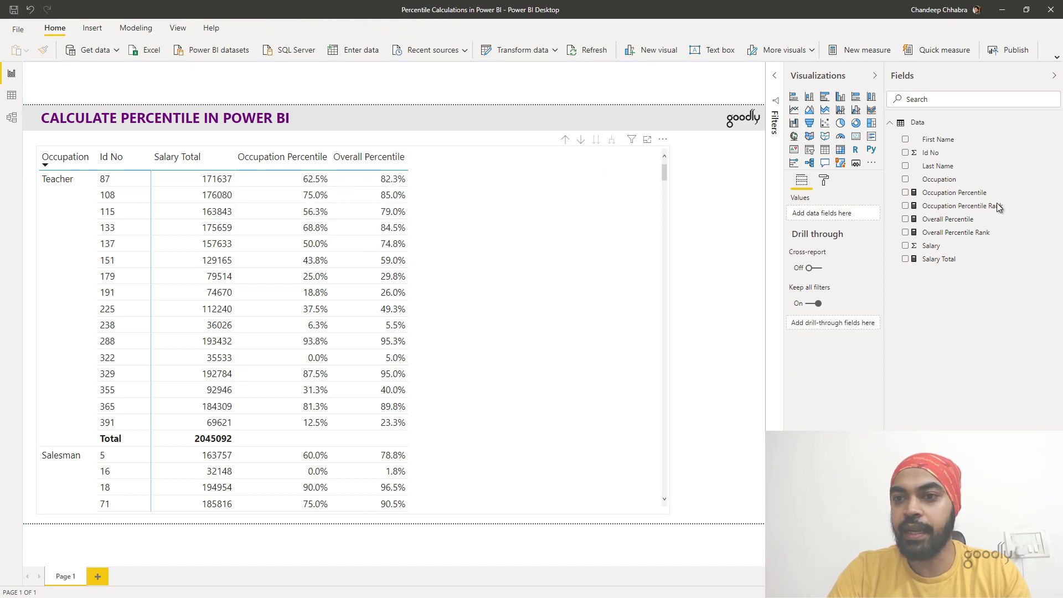
# - Add Occupation Percentile Rank and Overall Percentile Rank columns, then show the Overall Percentile Rank DAX
pyautogui.moveTo(973, 211); pyautogui.dragTo(489, 265)
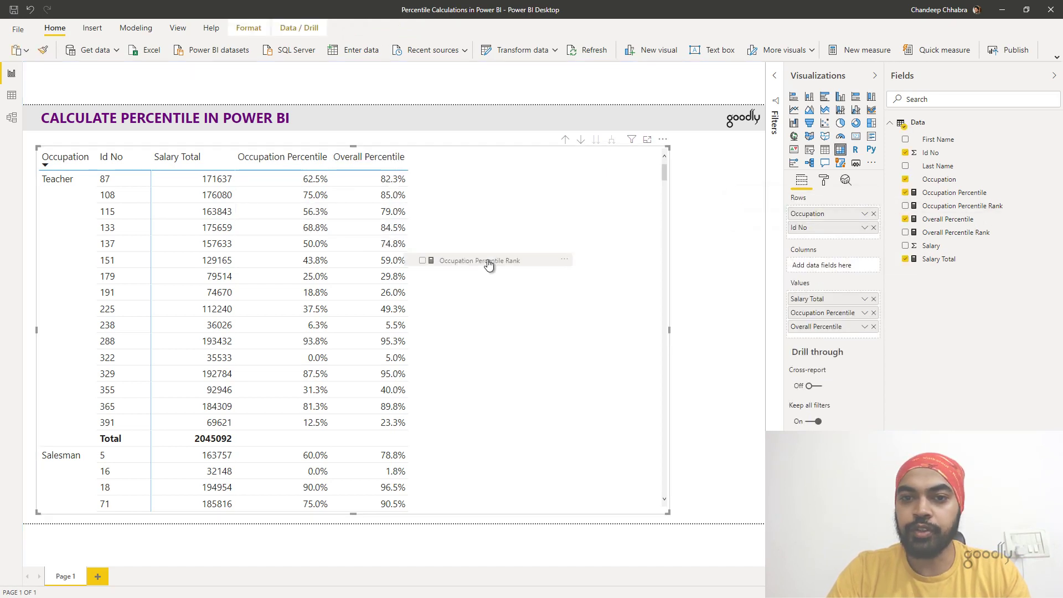
pyautogui.moveTo(964, 232); pyautogui.dragTo(587, 268)
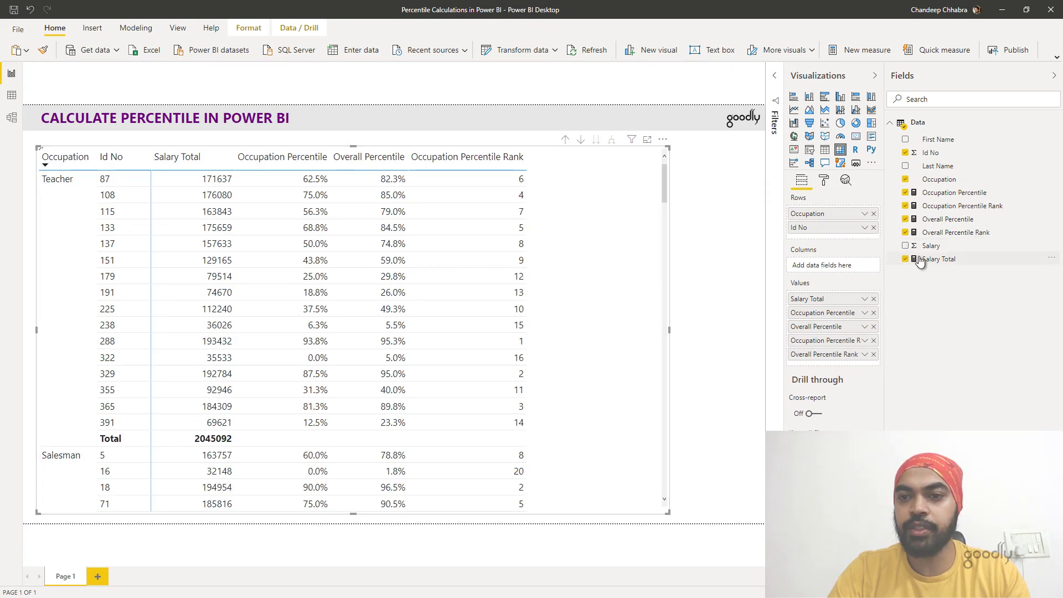
pyautogui.click(997, 244)
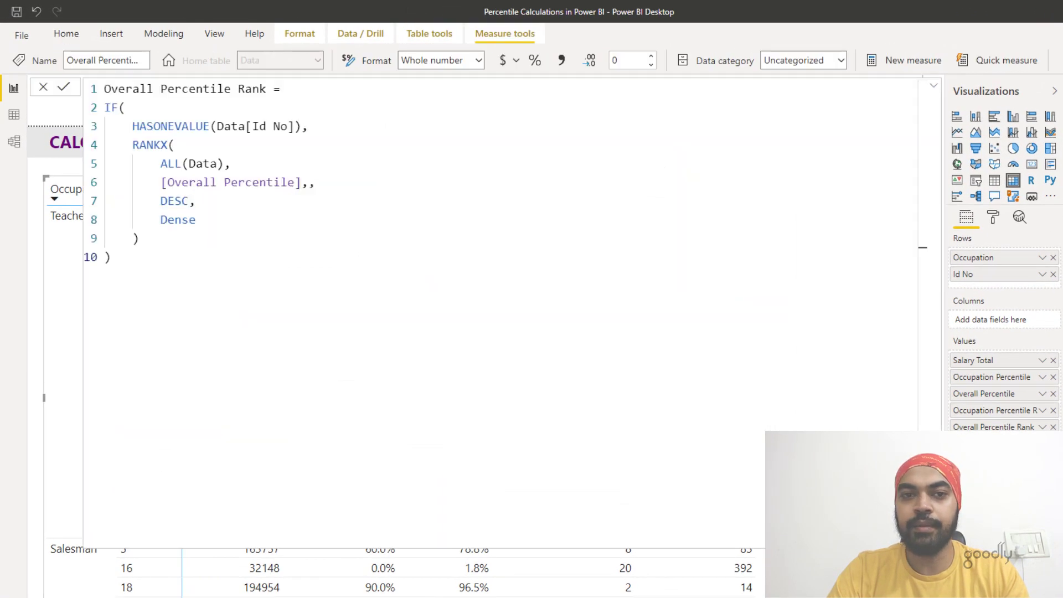